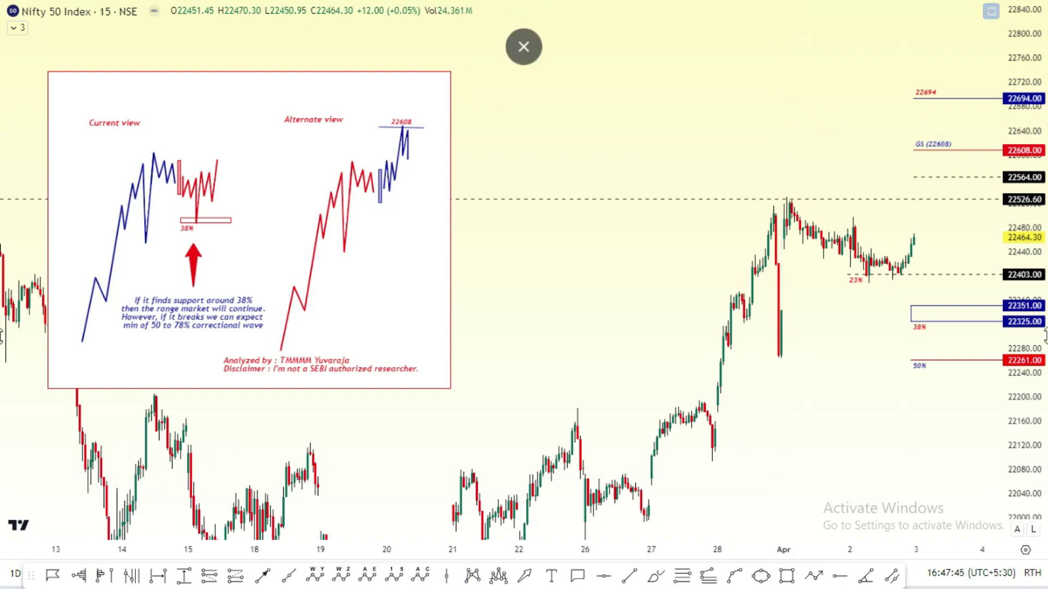
Pan the chart left and draw a small rectangle beside the last candle down to about 22407.
left_click_drag(785, 406, 717, 418)
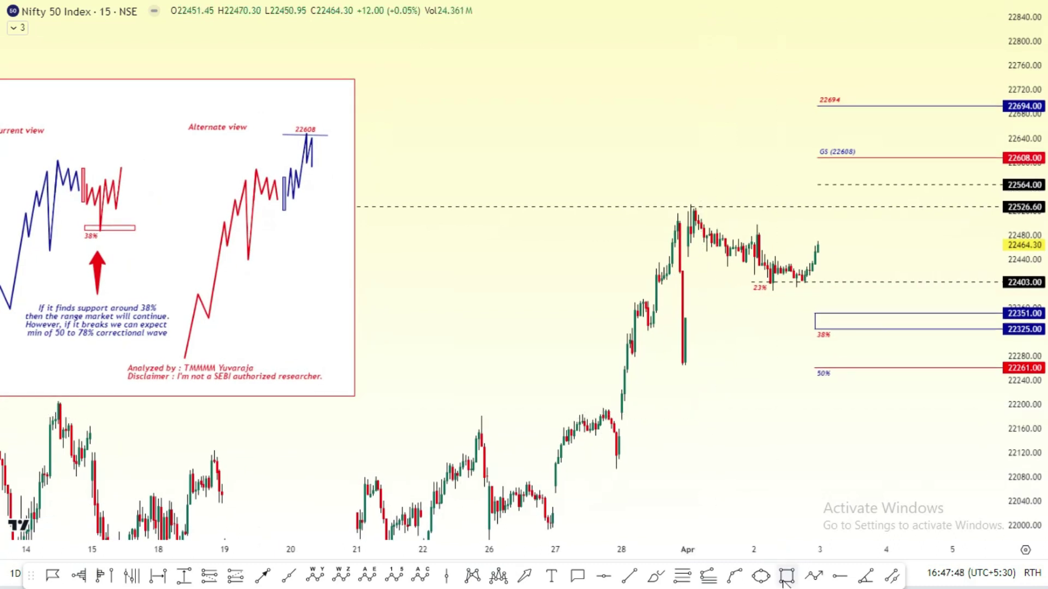
left_click(787, 576)
left_click(828, 246)
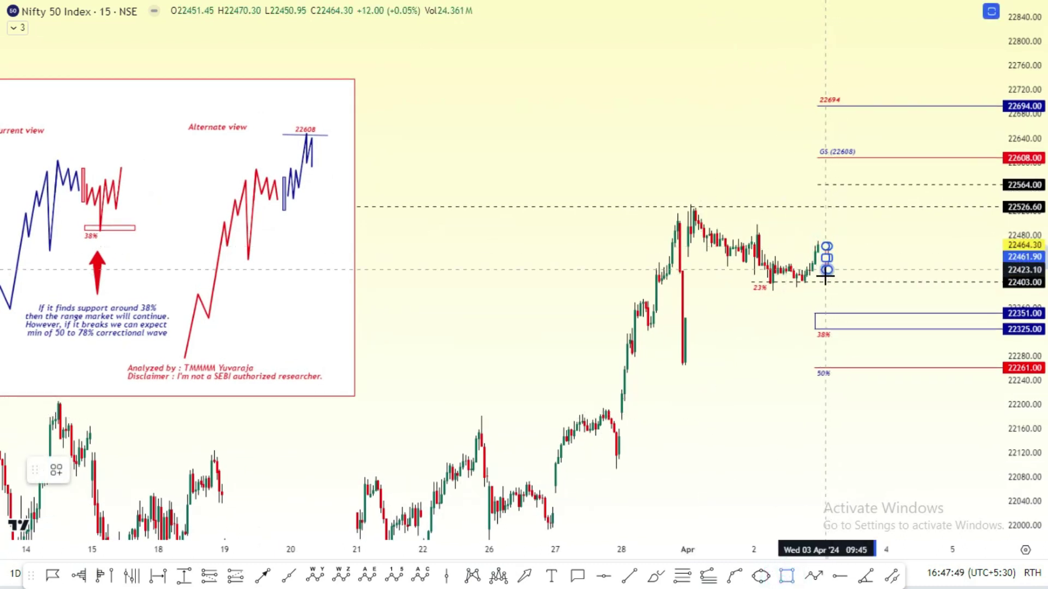
left_click(827, 280)
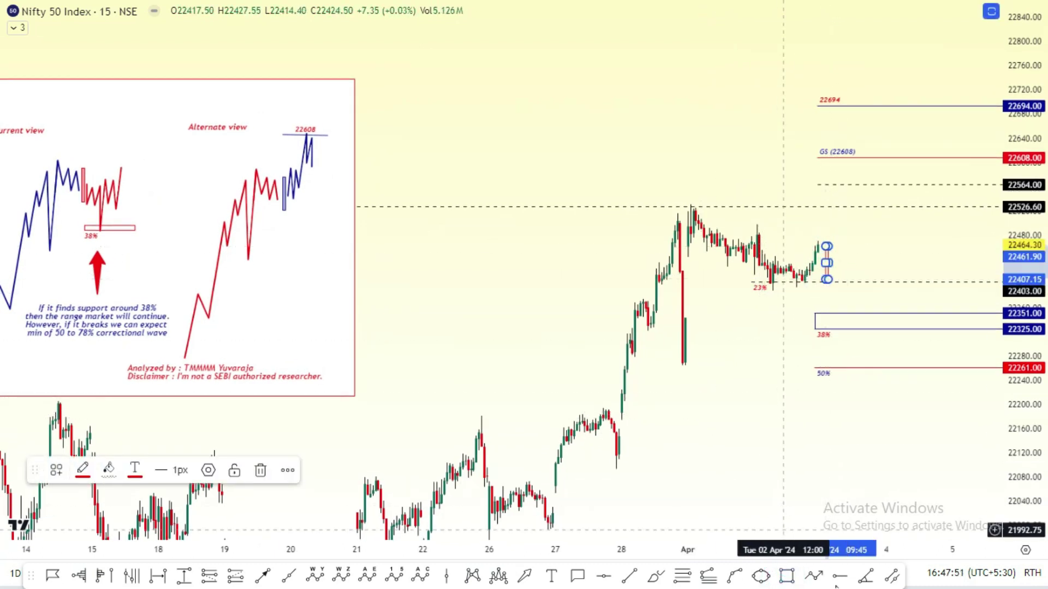
Sketch a trial zigzag path dipping into the 38% zone and rising to about 22490, then delete it.
left_click(814, 575)
left_click(833, 272)
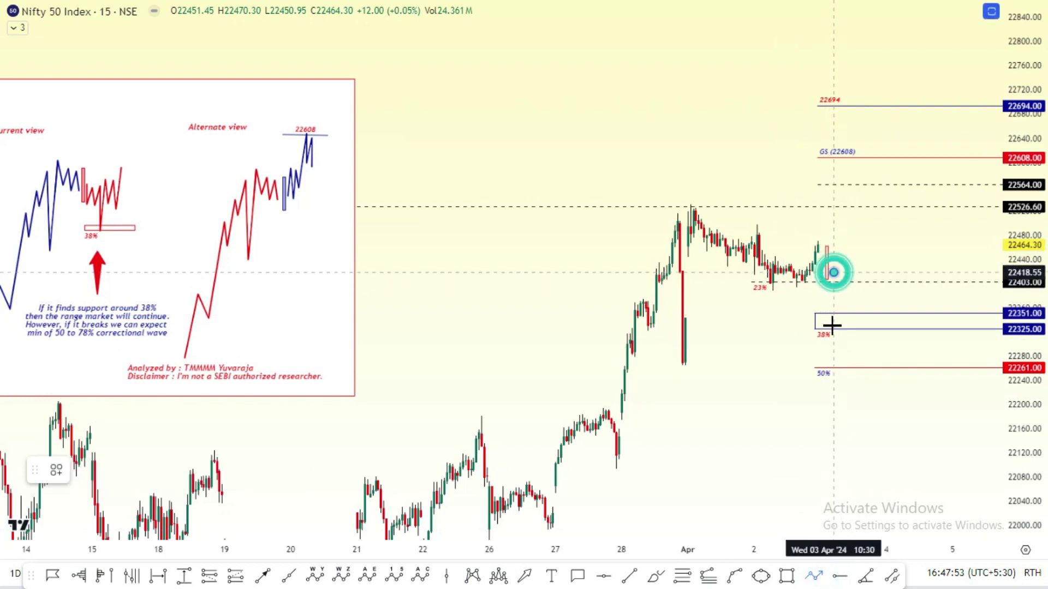
left_click(833, 322)
left_click(852, 249)
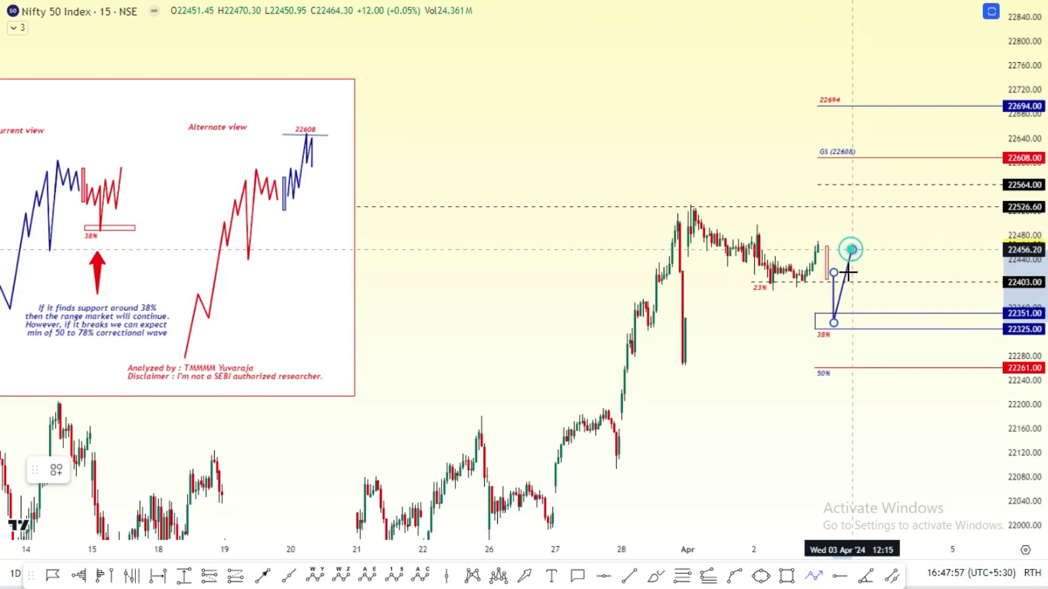
left_click(850, 286)
left_click(860, 287)
left_click(862, 256)
double_click(872, 227)
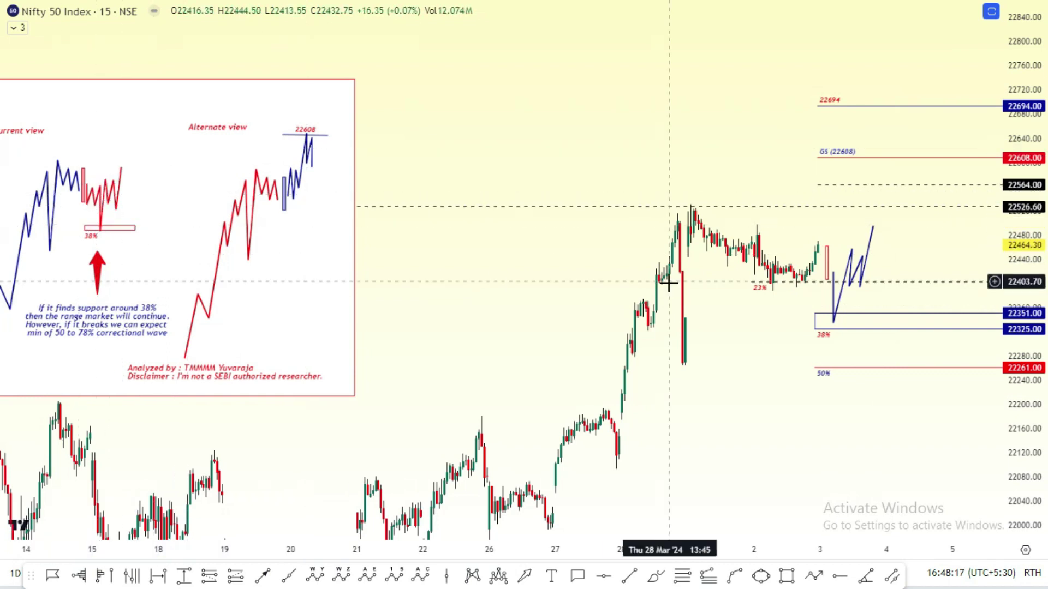
left_click(835, 306)
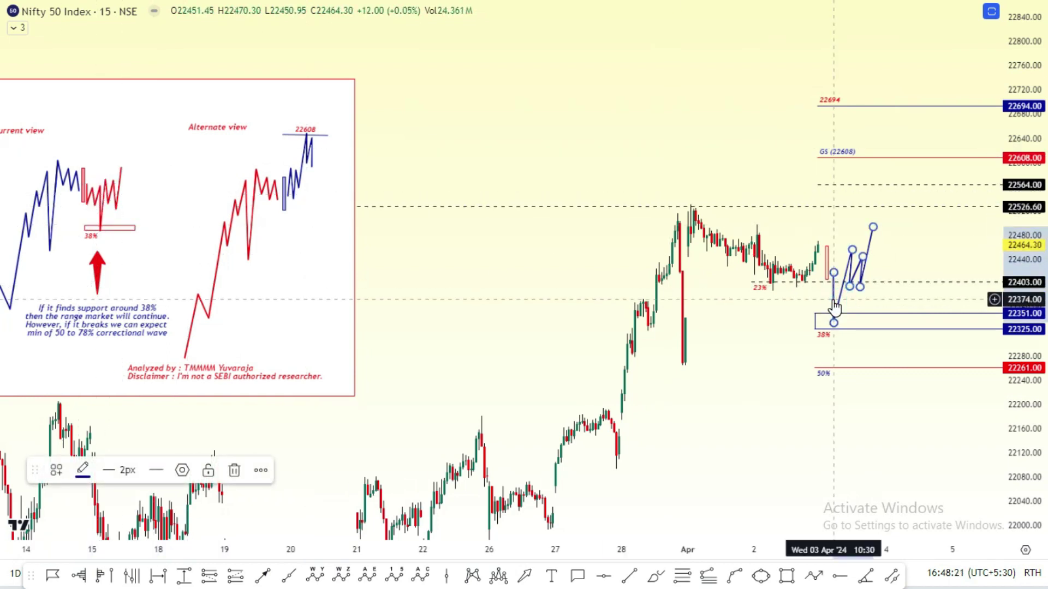
key("Delete")
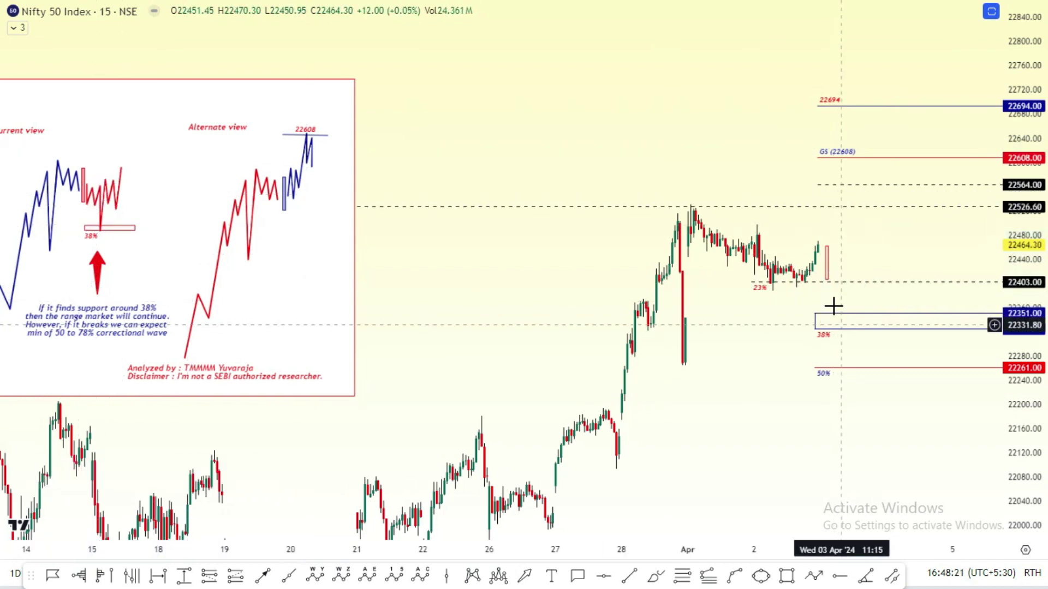
left_click(814, 576)
left_click(841, 278)
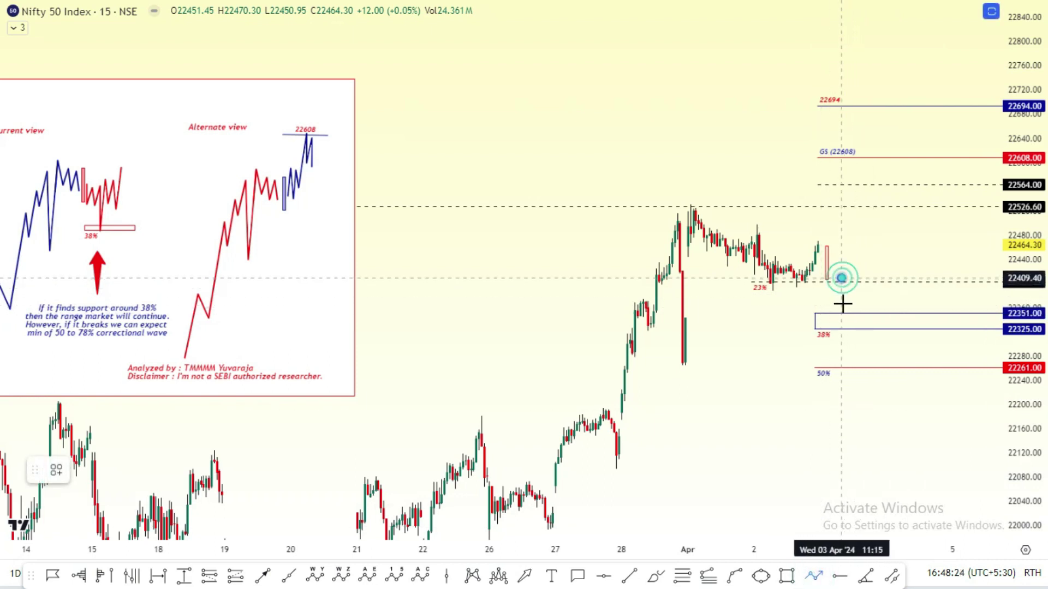
left_click(844, 325)
left_click(849, 311)
left_click(853, 325)
left_click(860, 310)
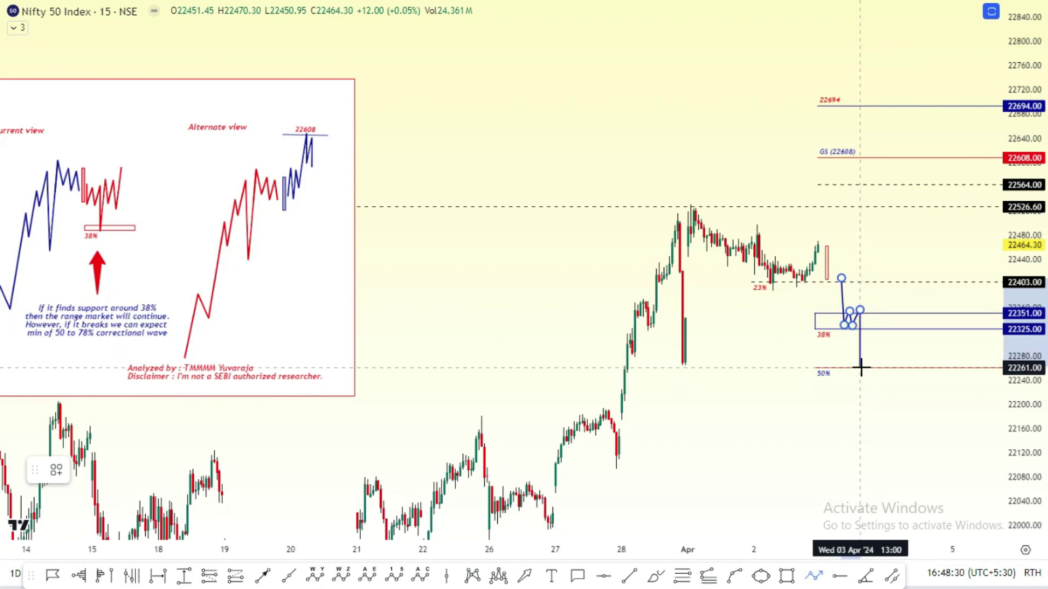
left_click(860, 367)
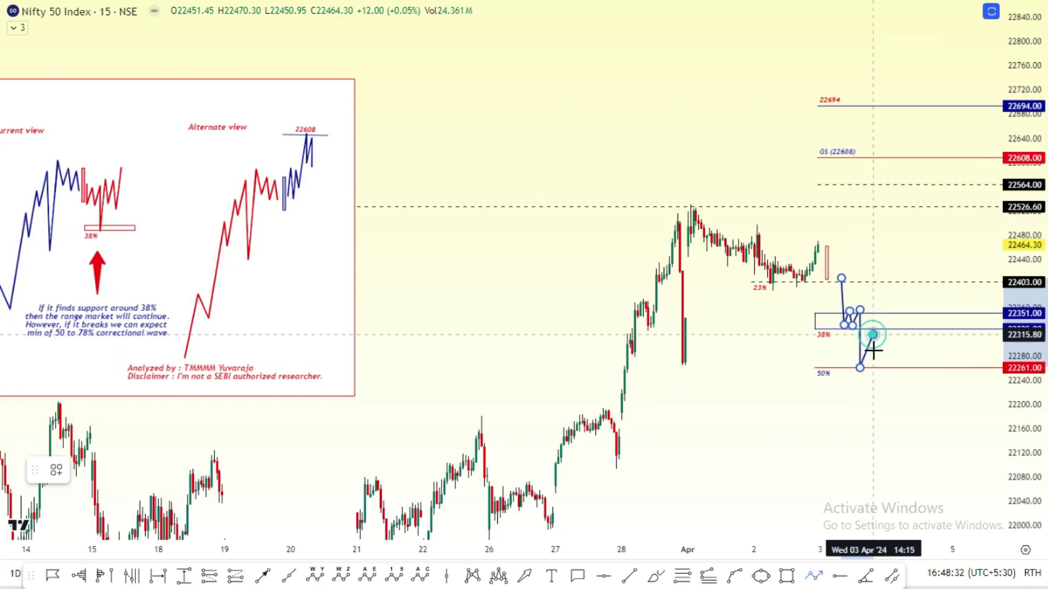
left_click(872, 356)
left_click(881, 335)
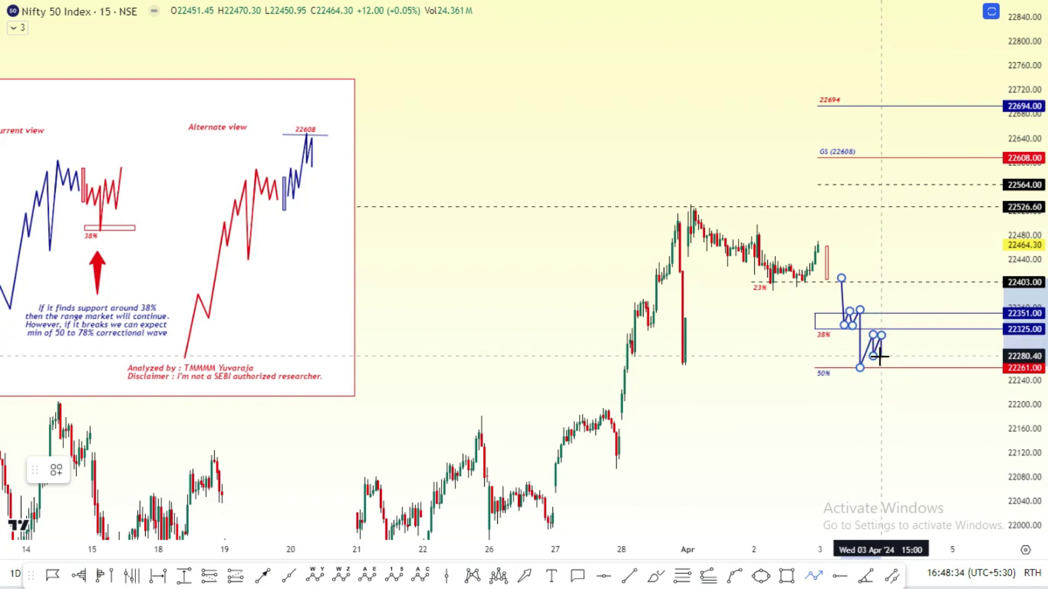
left_click(880, 355)
left_click(894, 328)
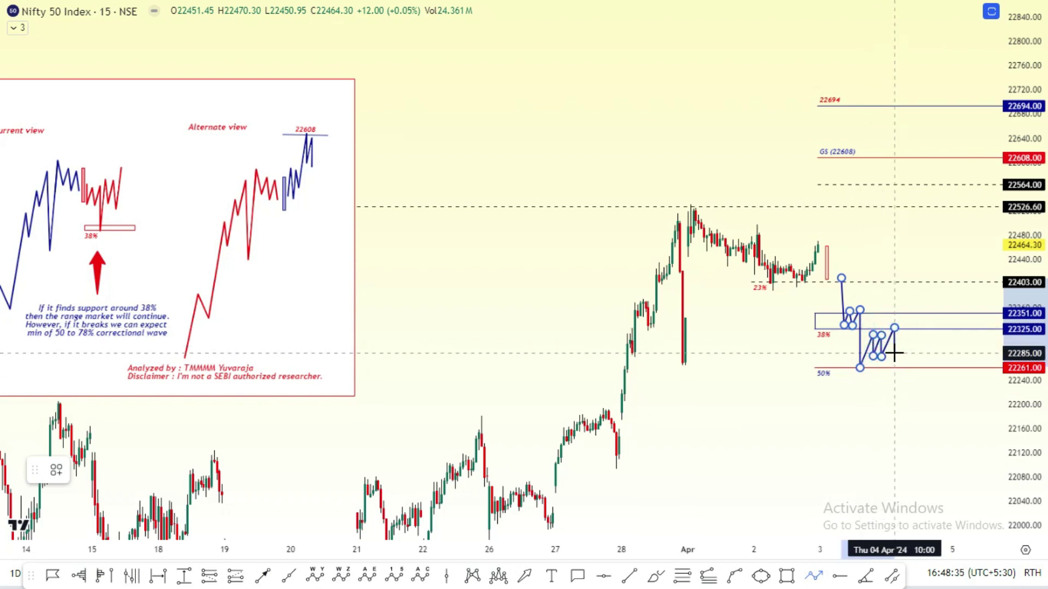
double_click(895, 426)
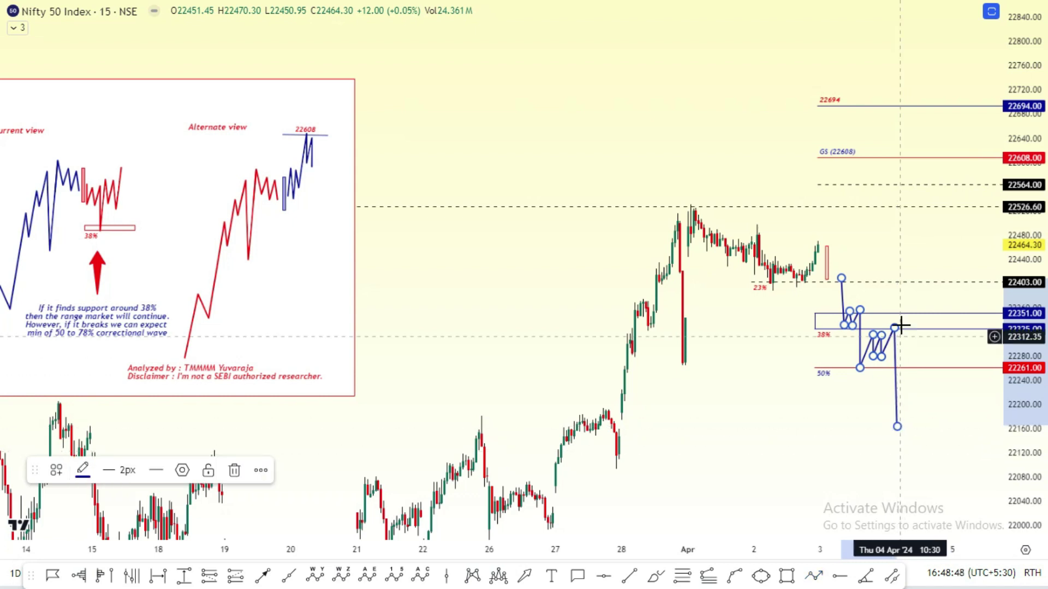
Delete the bearish projected path and move the small red box up toward the latest price.
key("Delete")
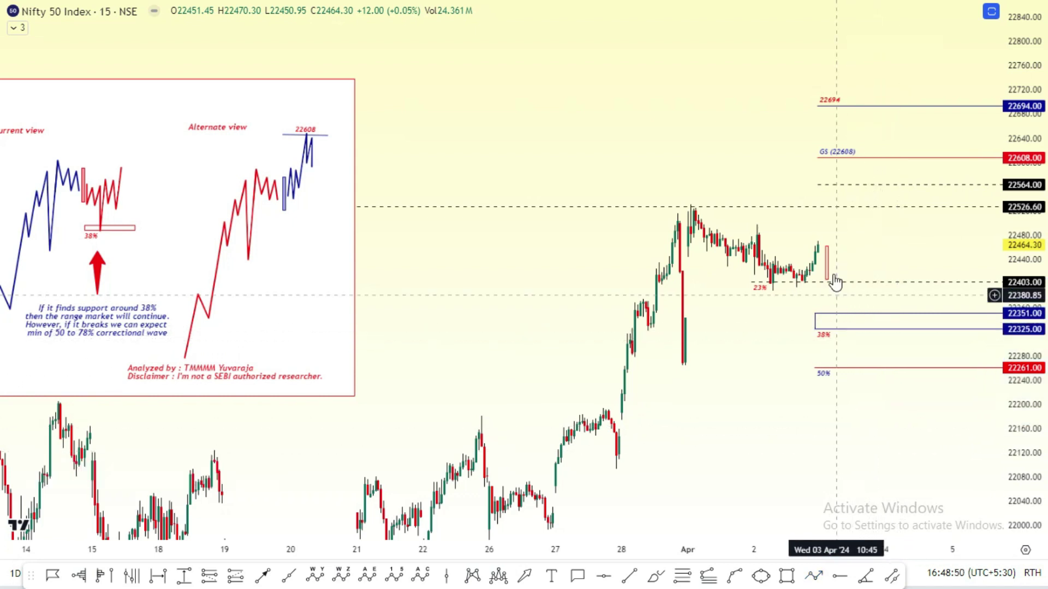
left_click(827, 271)
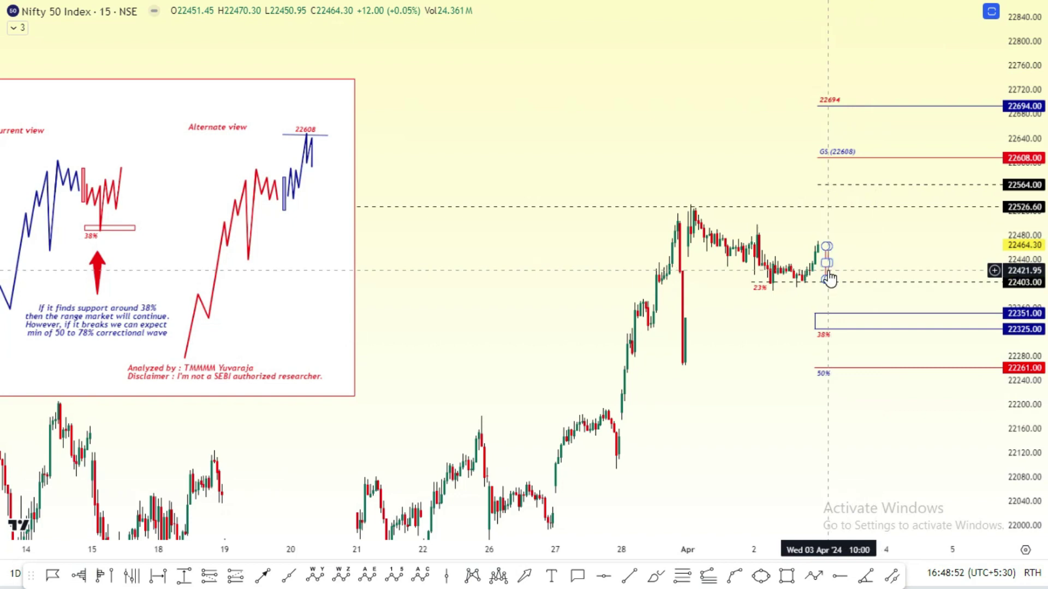
left_click_drag(830, 278, 829, 261)
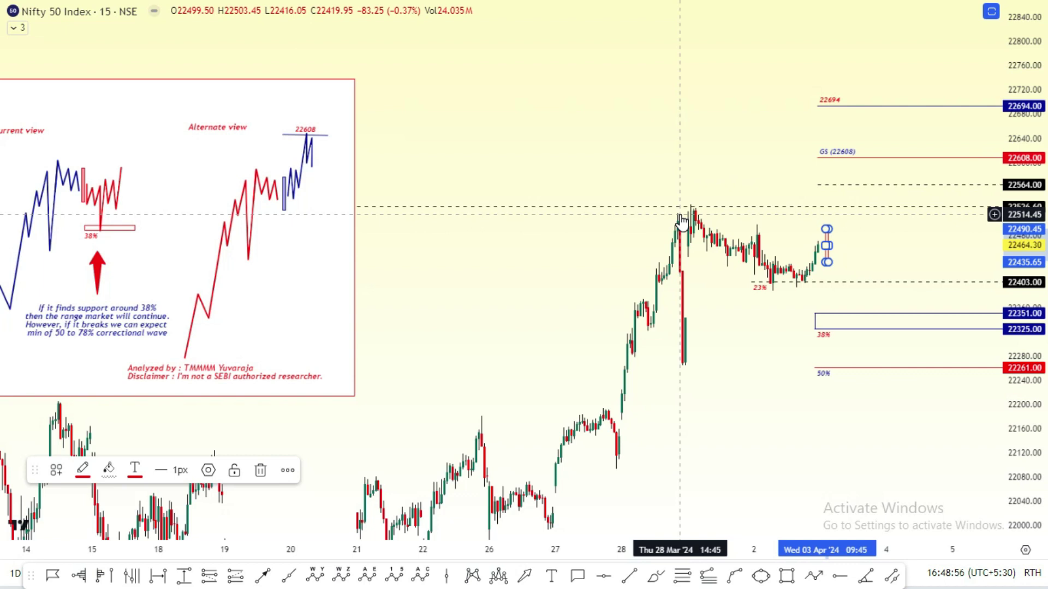
Start a new projected path swinging repeatedly near 22526, then dipping toward 22455.
left_click(813, 575)
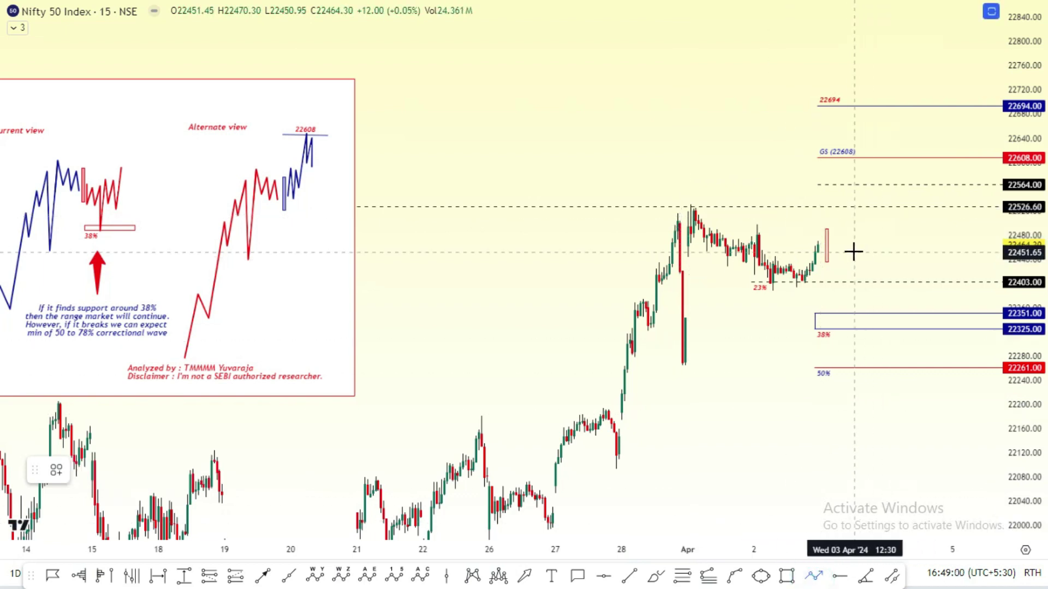
left_click(834, 238)
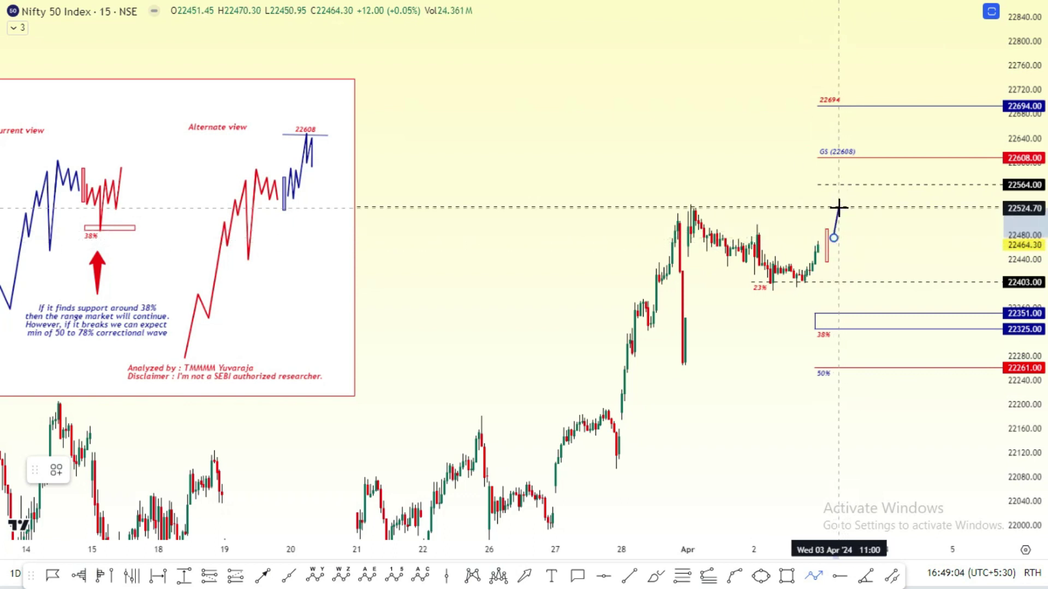
left_click(839, 209)
left_click(841, 244)
left_click(846, 211)
left_click(849, 239)
left_click(857, 215)
left_click(860, 254)
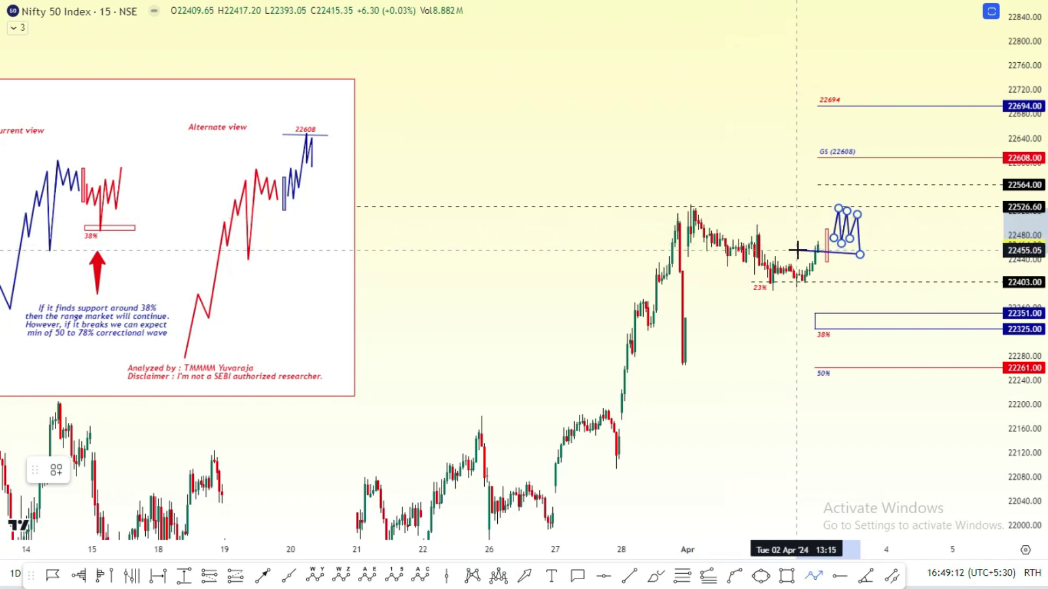
Extend the path past 22564 to the 22608 target, finishing with a drop toward 22526.
left_click(873, 181)
left_click(878, 193)
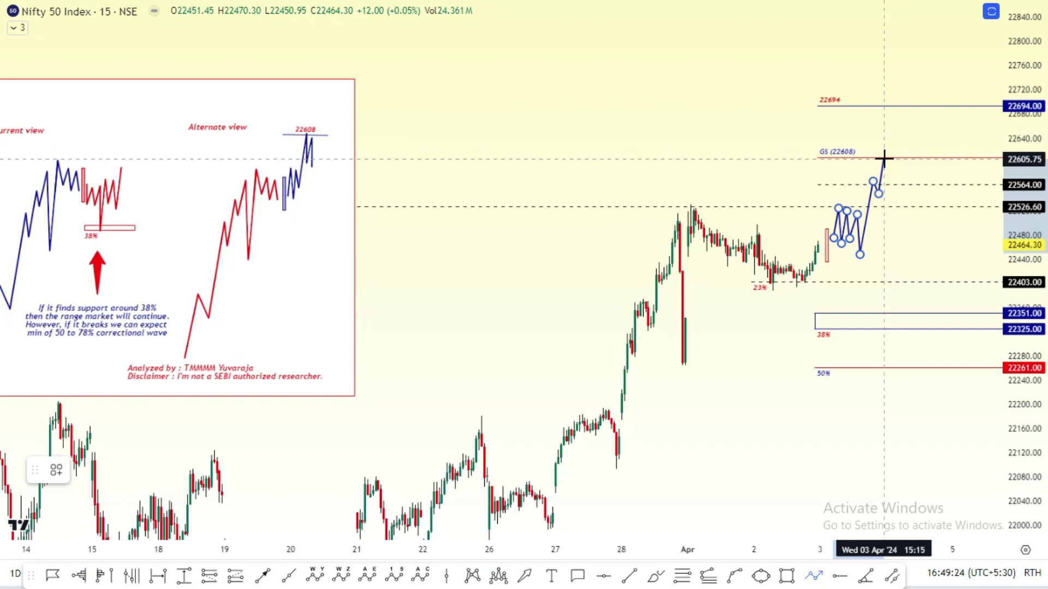
left_click(884, 159)
left_click(892, 162)
left_click(886, 176)
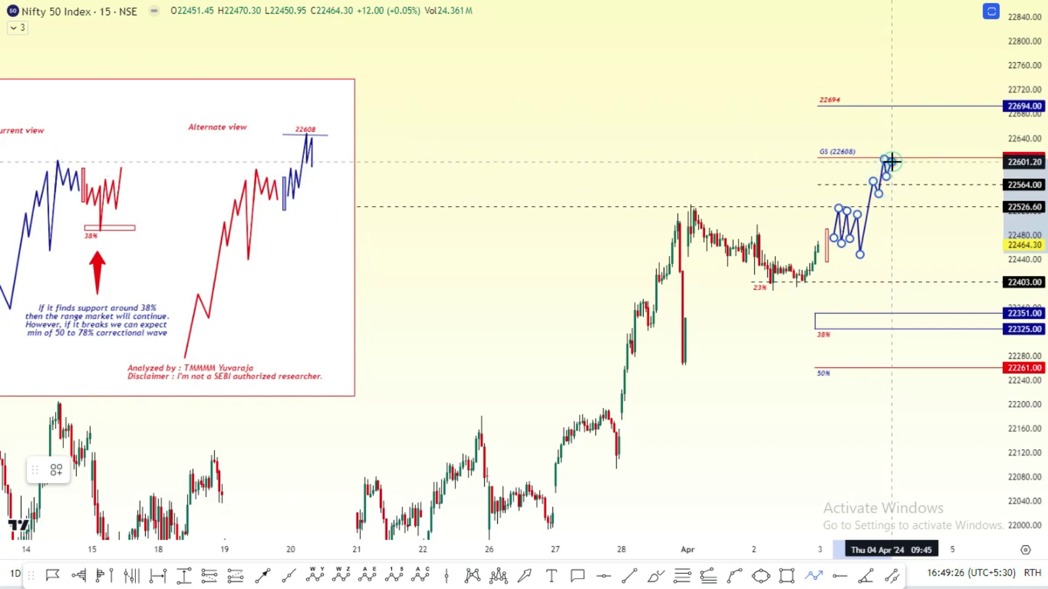
left_click(895, 176)
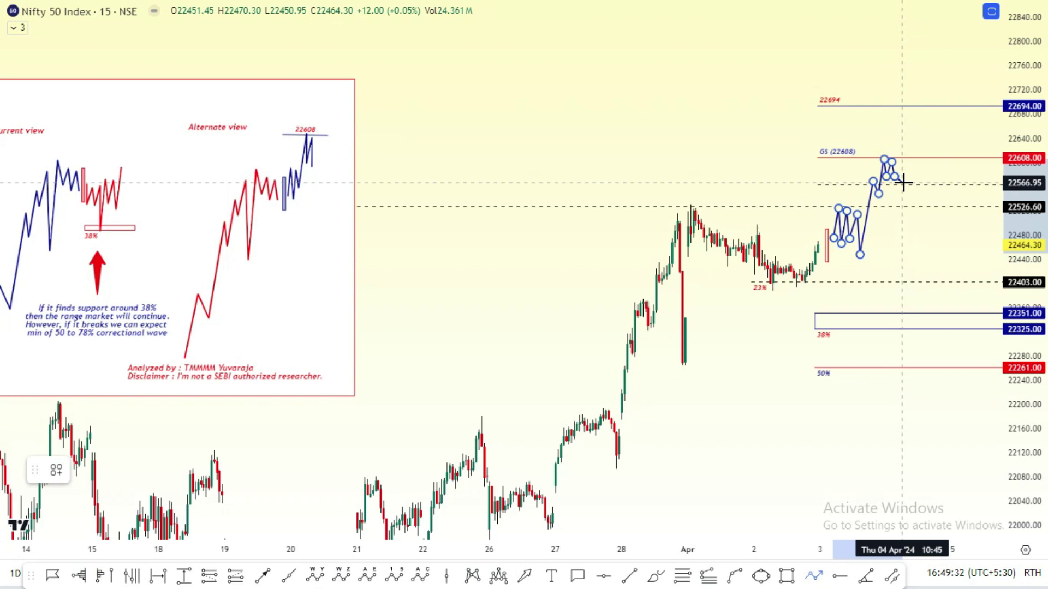
double_click(897, 212)
left_click(916, 245)
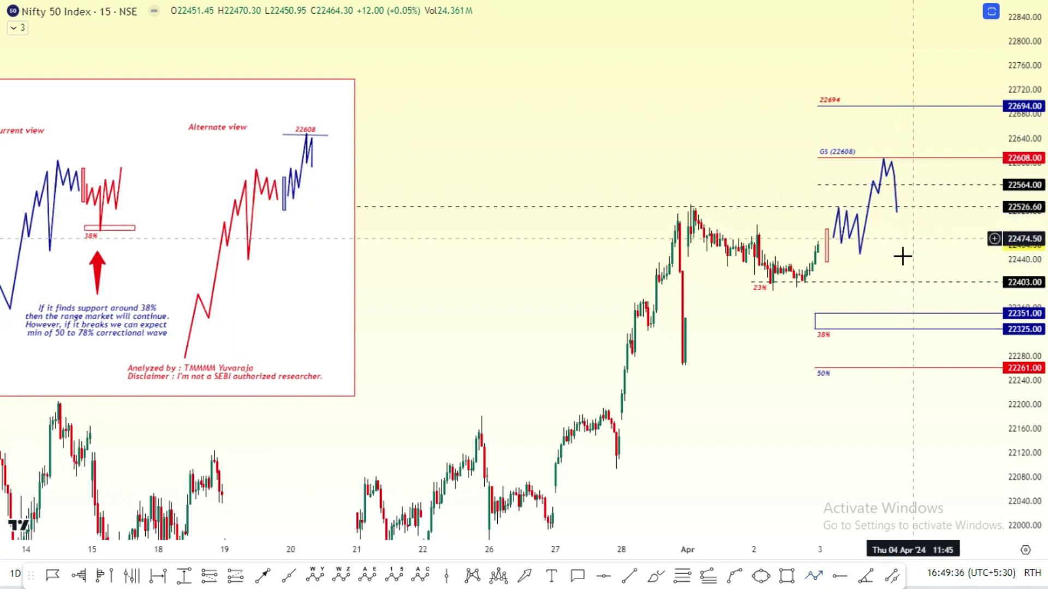
Mark a horizontal ray at 22394.55, end the Fibonacci retracement at 22605.75, and pan Nifty Bank.
left_click(672, 581)
left_click(761, 287)
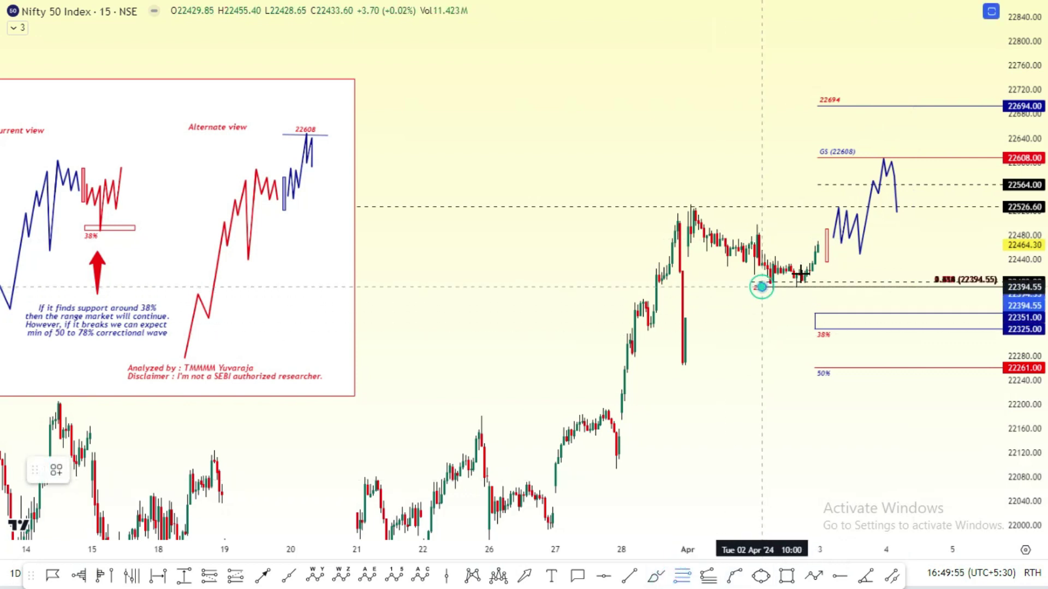
left_click(916, 159)
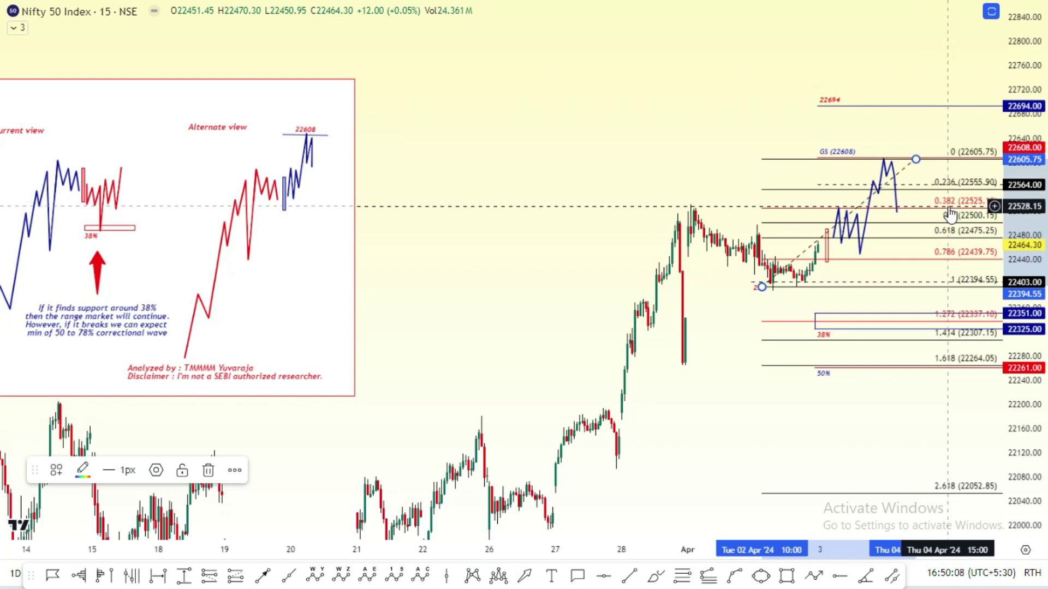
left_click(635, 158)
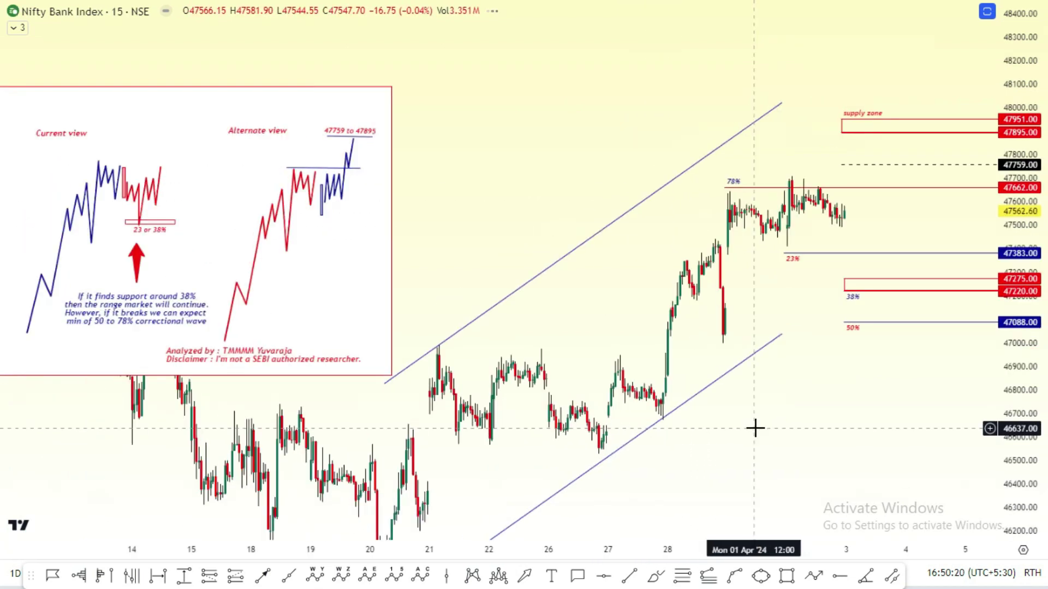
left_click_drag(562, 171, 540, 146)
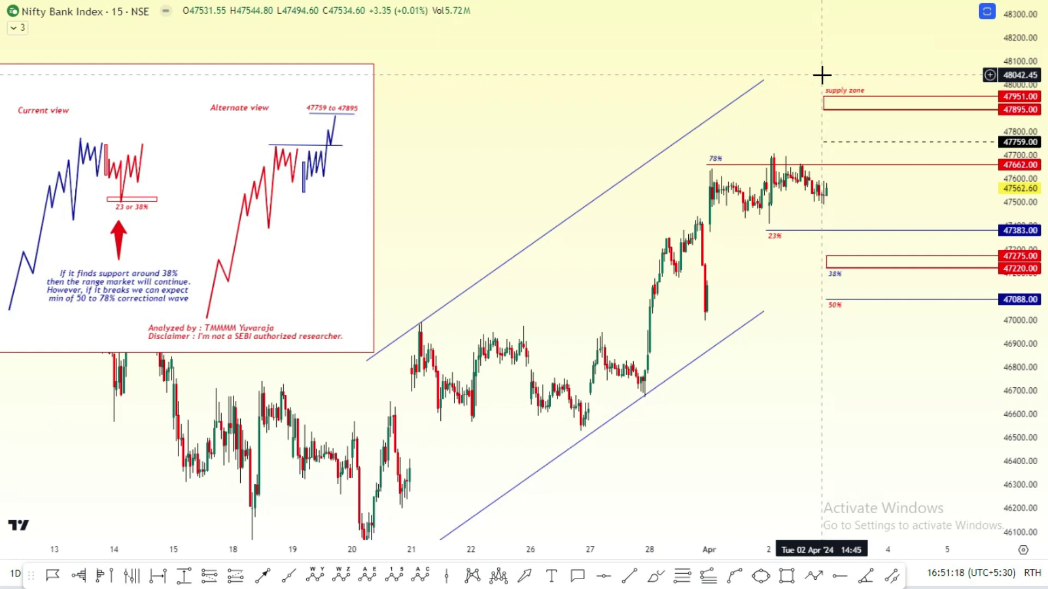
left_click(813, 575)
left_click(833, 194)
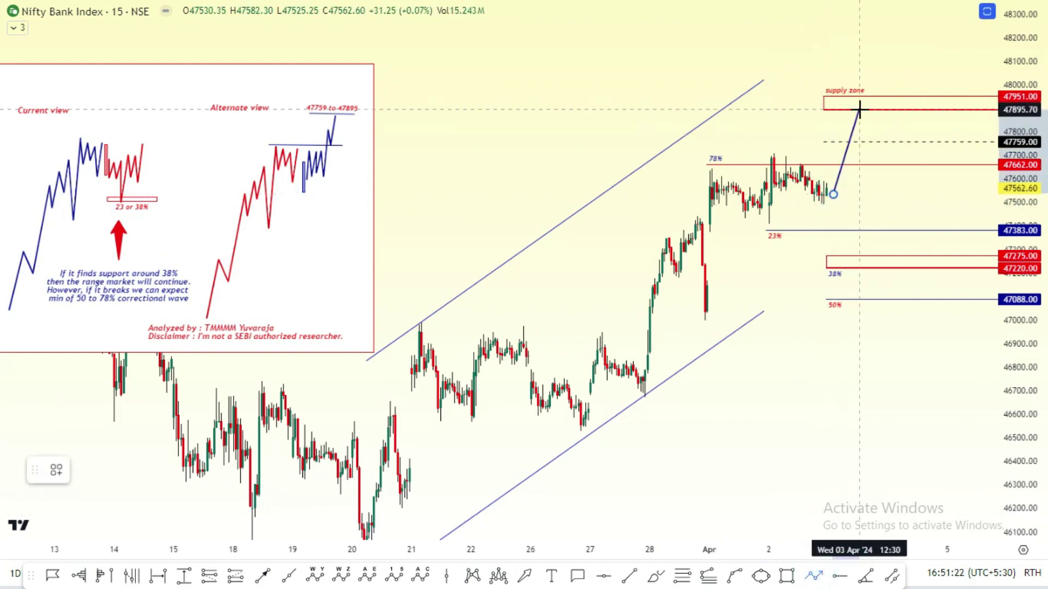
left_click(860, 110)
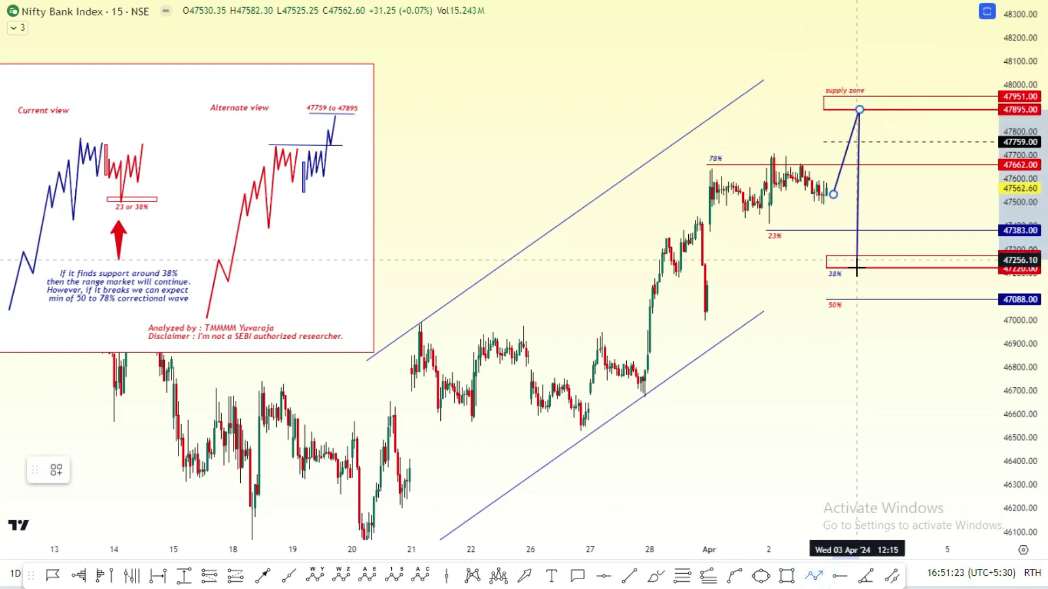
left_click(856, 138)
left_click(866, 120)
left_click(871, 140)
left_click(879, 120)
left_click(879, 134)
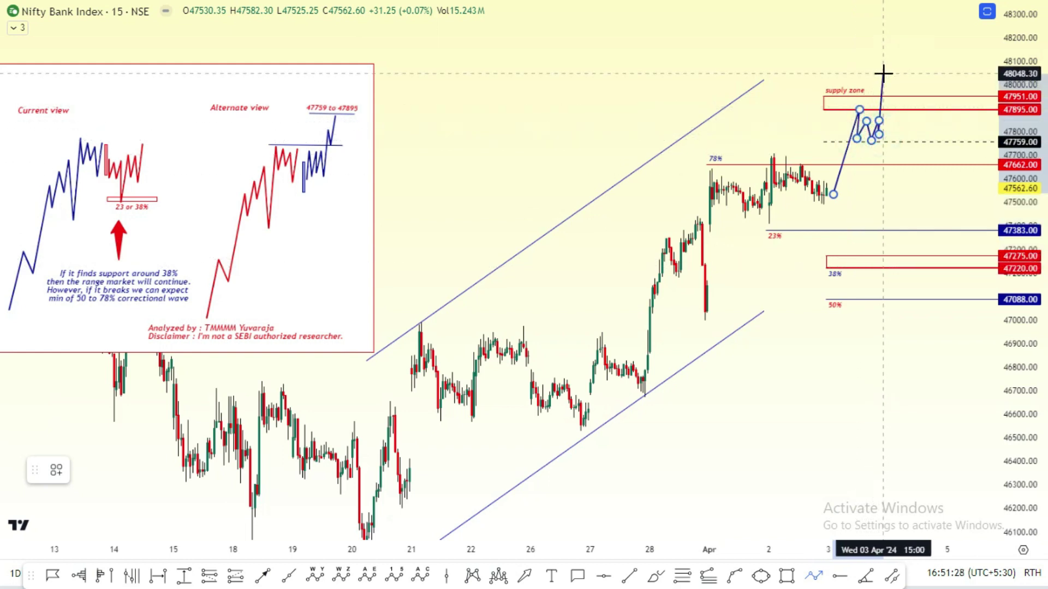
double_click(884, 71)
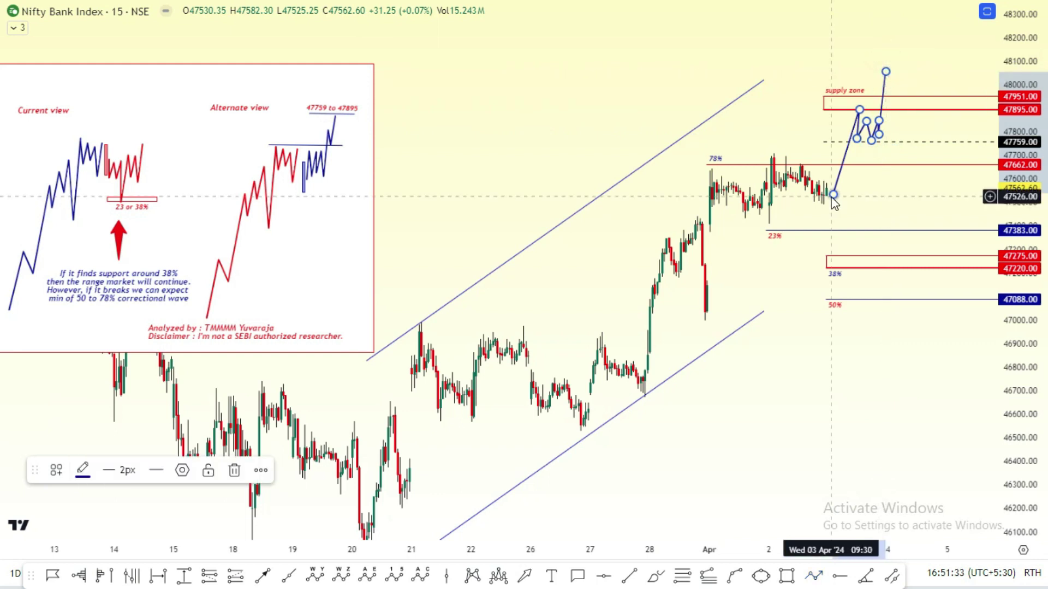
key("Delete")
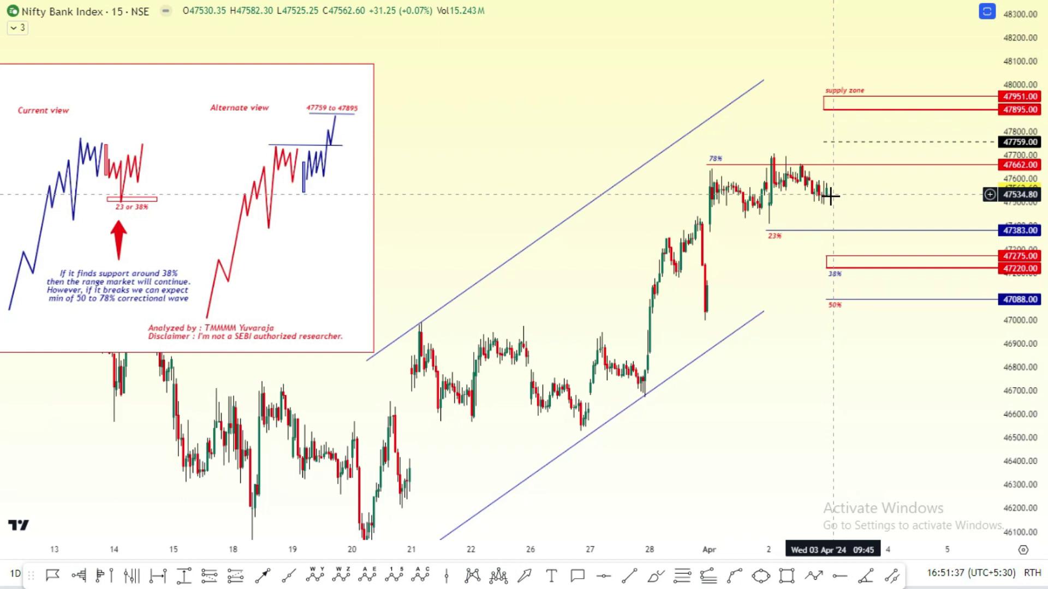
Draw a line on Nifty Bank from the 20 Mar low up to the 78% peak near 47700.
left_click_drag(823, 251, 846, 176)
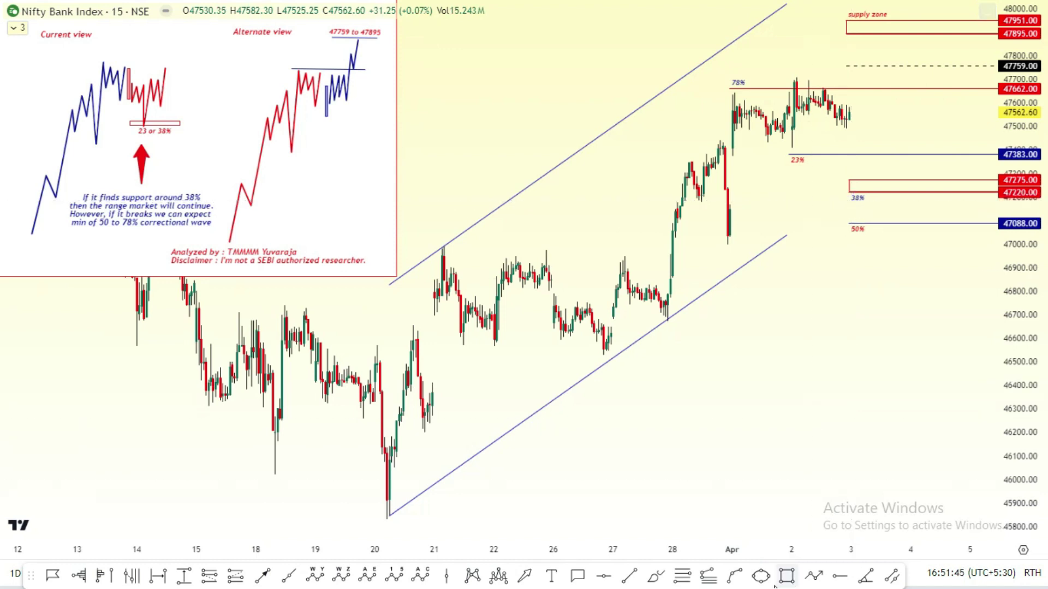
left_click(814, 576)
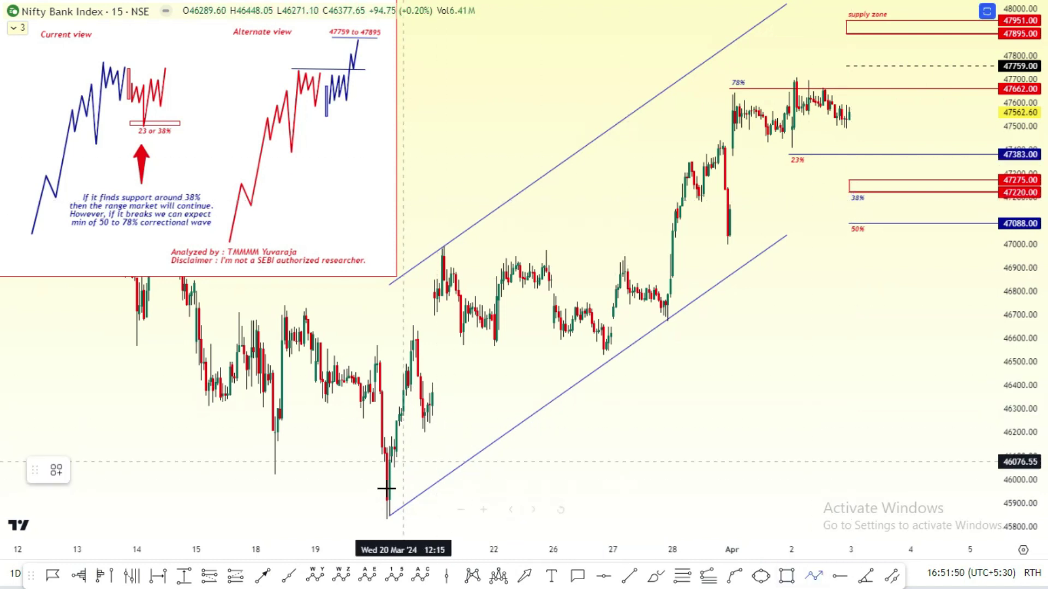
left_click(369, 516)
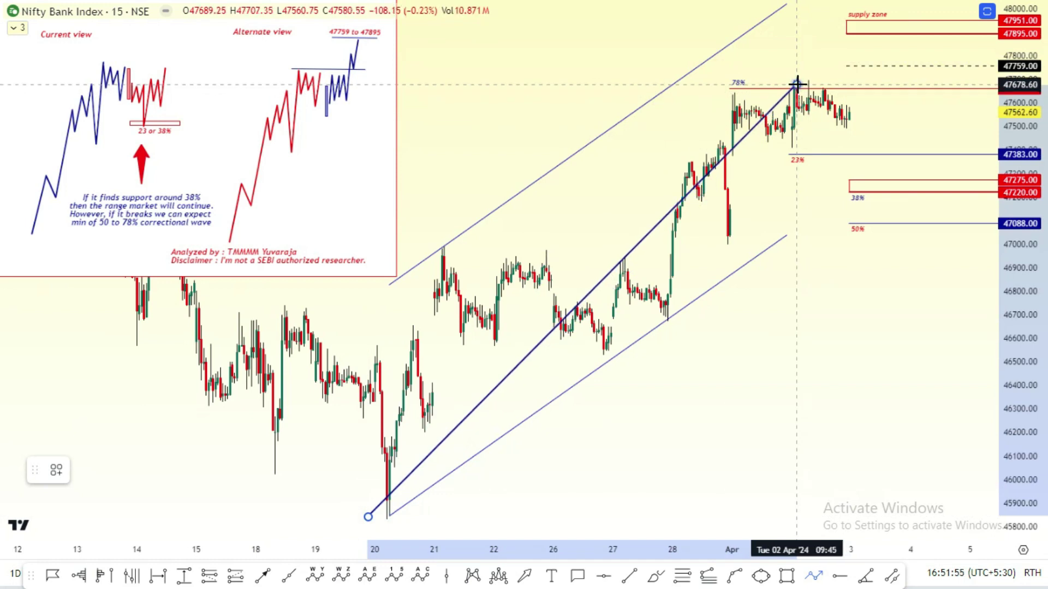
left_click(806, 83)
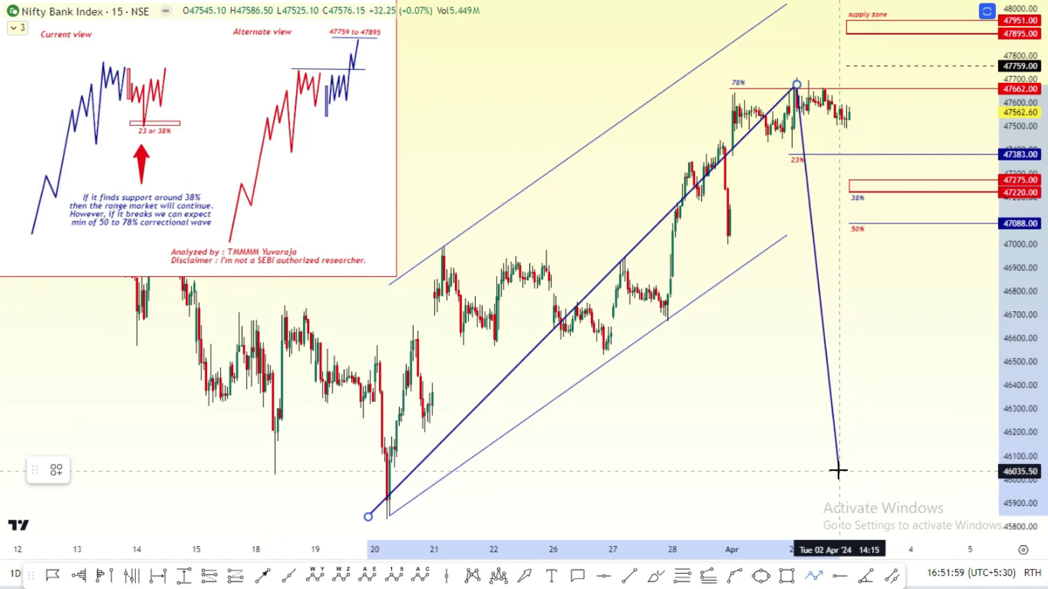
key("Escape")
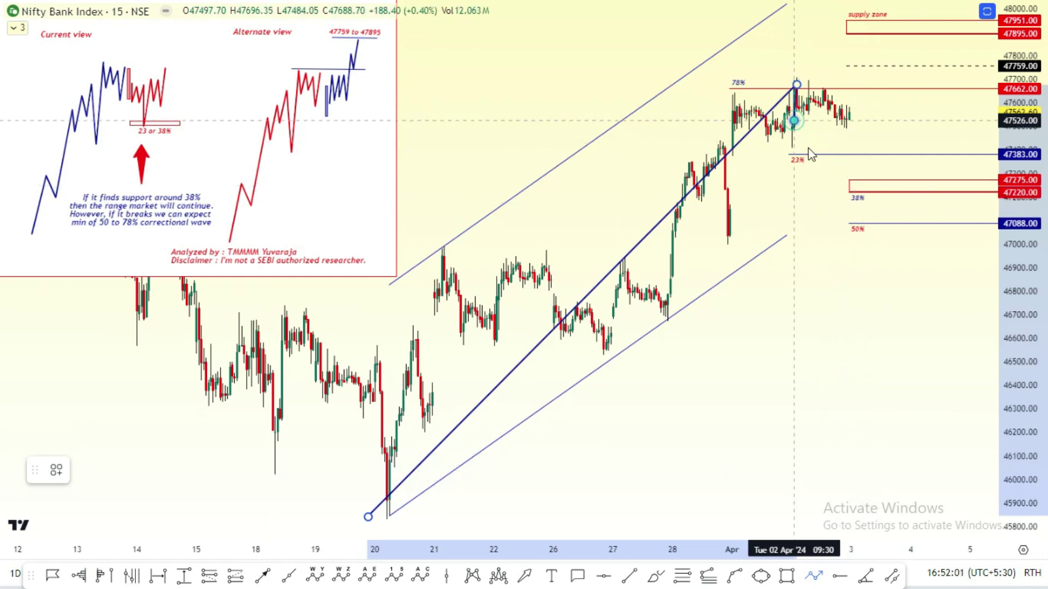
Sketch a projected path ranging between the 23% and 38% levels, ending with a move higher.
left_click(828, 325)
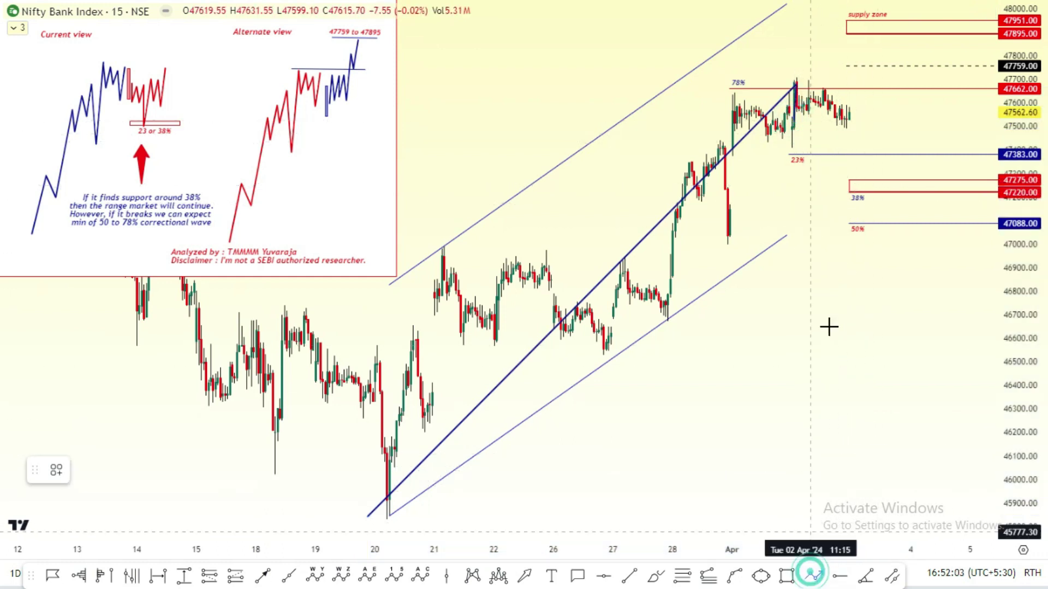
left_click(851, 121)
left_click(848, 158)
left_click(860, 122)
left_click(865, 190)
left_click(877, 109)
left_click(877, 157)
left_click(887, 120)
left_click(890, 155)
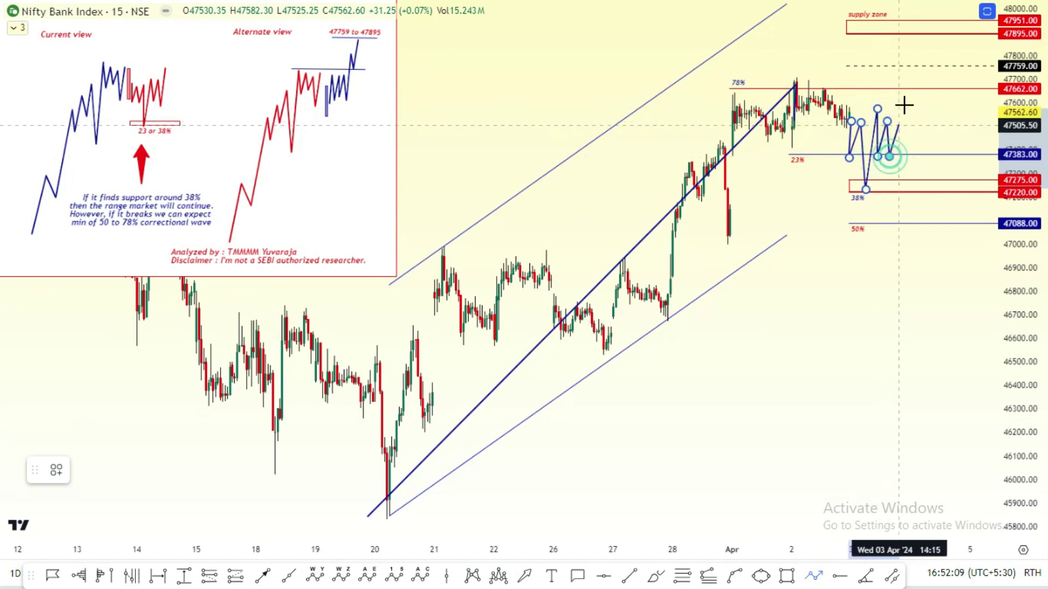
double_click(903, 104)
Sketch a second path dropping through the 38% zone to the 50% line, then plunging toward 46390.
left_click(910, 147)
left_click(910, 191)
left_click(918, 170)
left_click(918, 194)
left_click(923, 176)
left_click(925, 222)
left_click(936, 186)
left_click(937, 213)
left_click(941, 191)
left_click(943, 213)
left_click(949, 194)
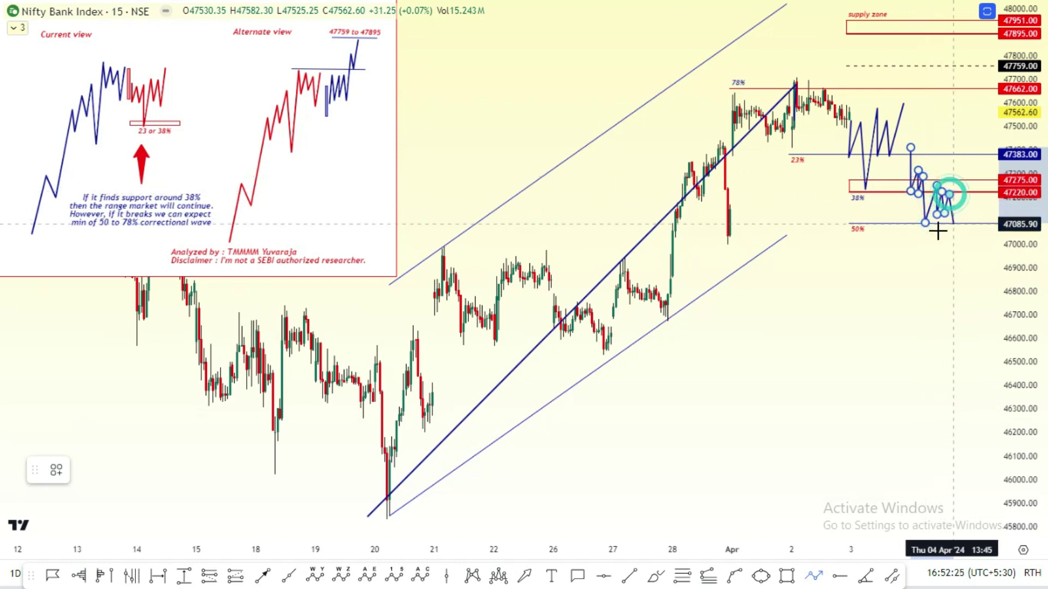
double_click(944, 387)
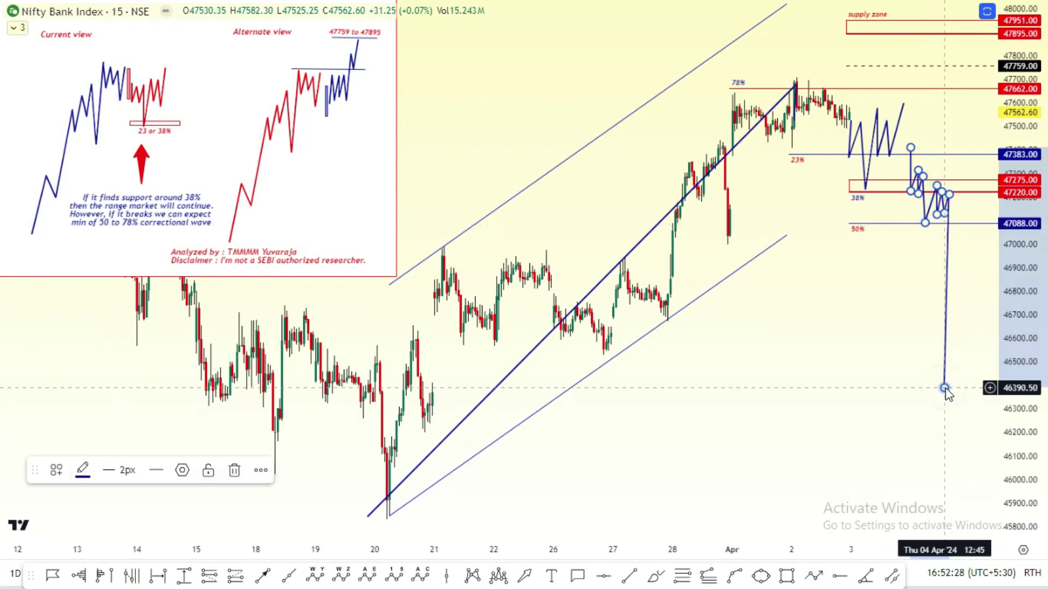
left_click(763, 369)
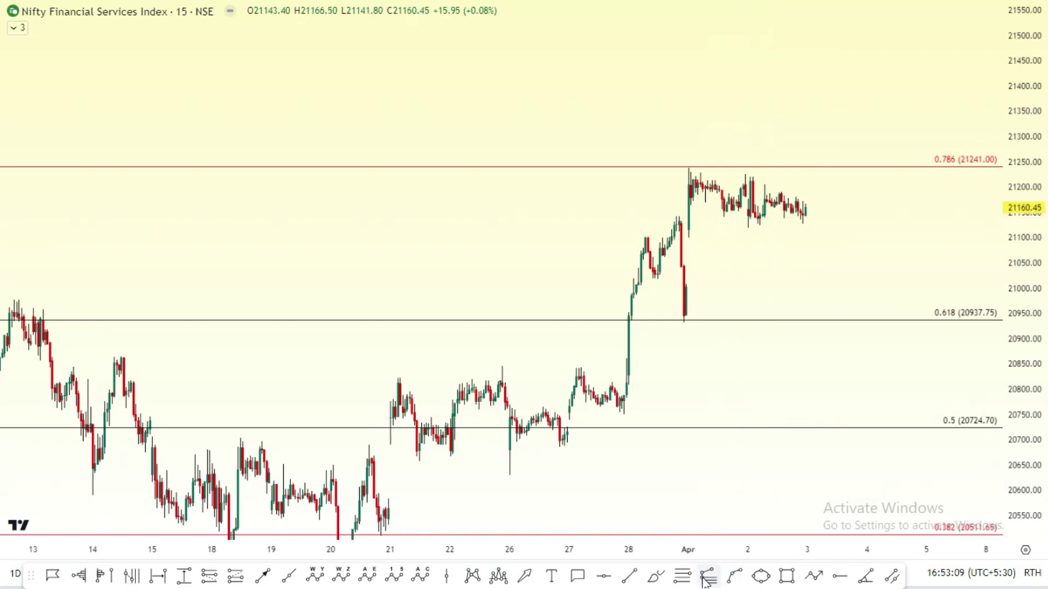
Span the Fibonacci retracement from the 20629.25 low to the 21237.50 high.
left_click(509, 480)
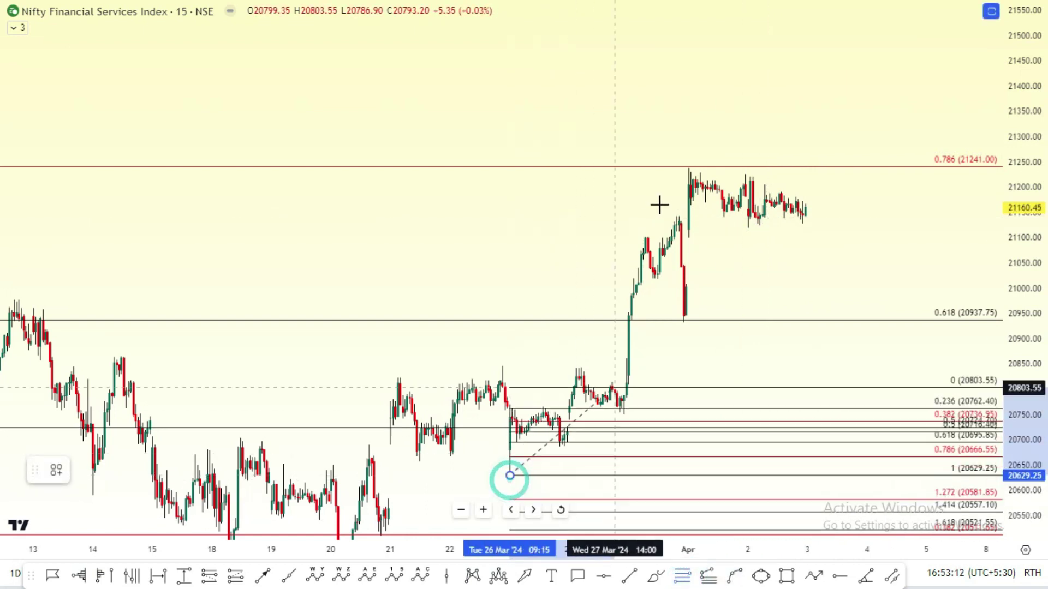
left_click(689, 161)
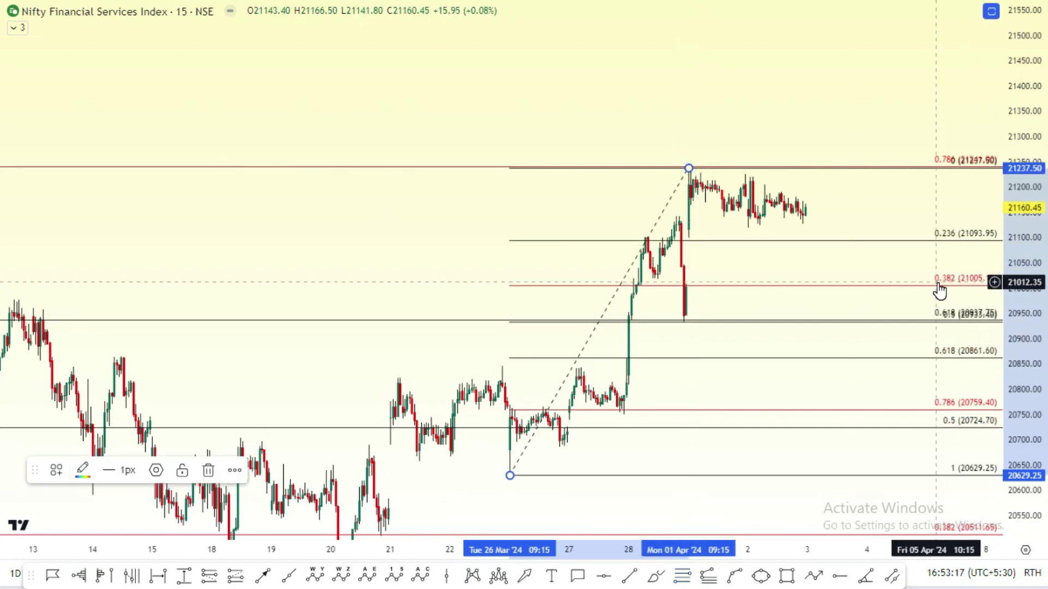
Draw an M-shaped path dipping to the 0.382 level near 21005, then surging past 21237.50 toward 21400.
left_click(813, 576)
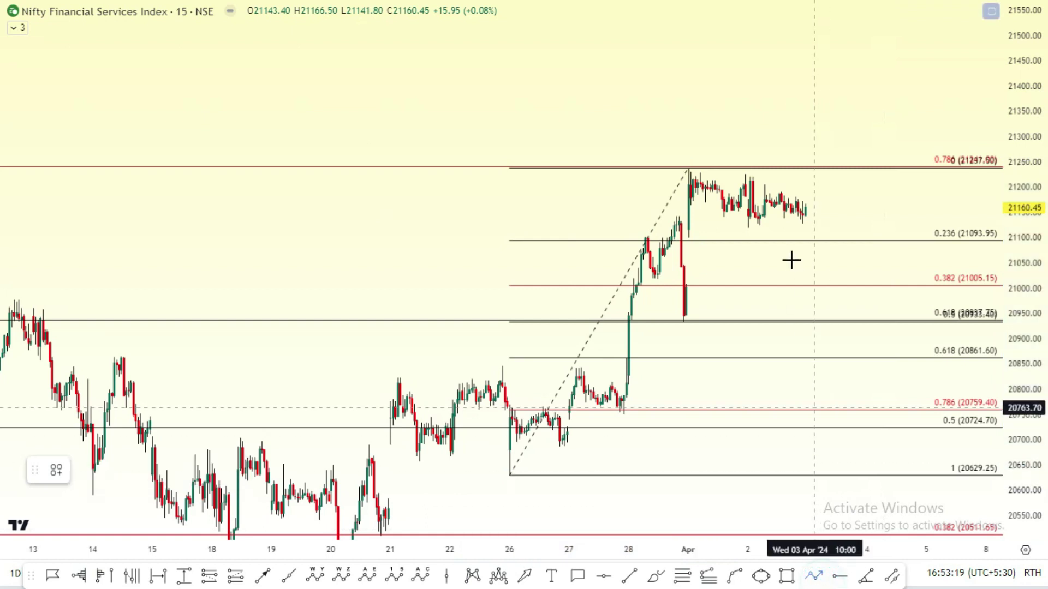
left_click(813, 215)
left_click(817, 279)
left_click(831, 209)
left_click(835, 254)
left_click(853, 211)
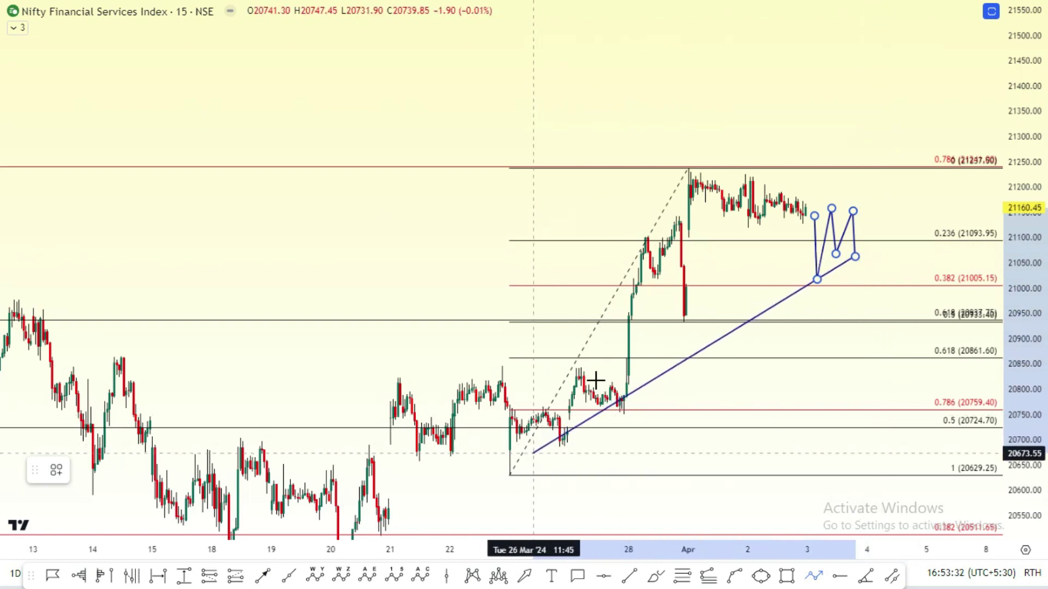
double_click(876, 87)
left_click(778, 108)
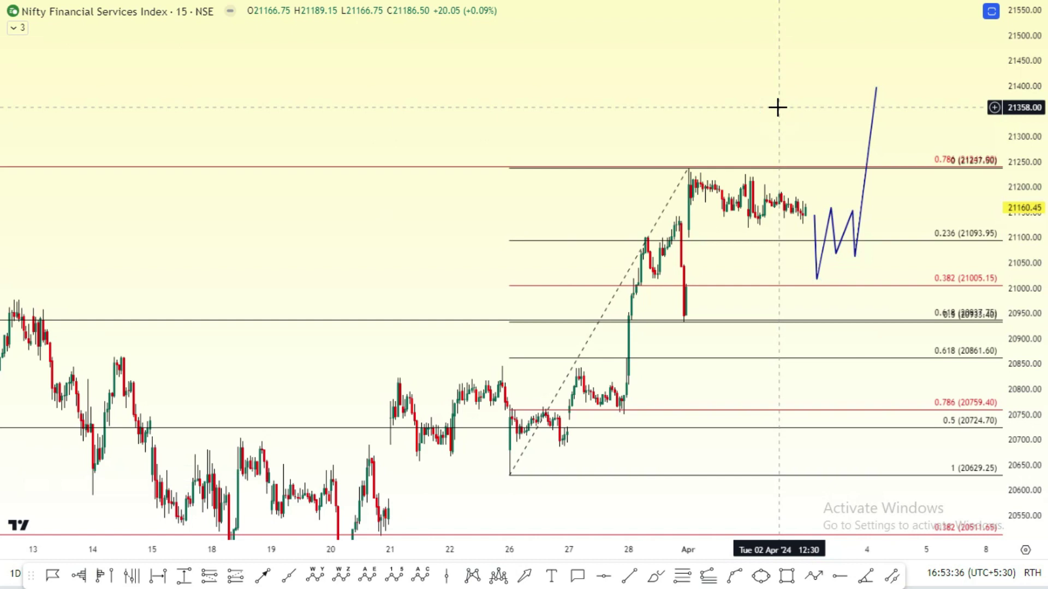